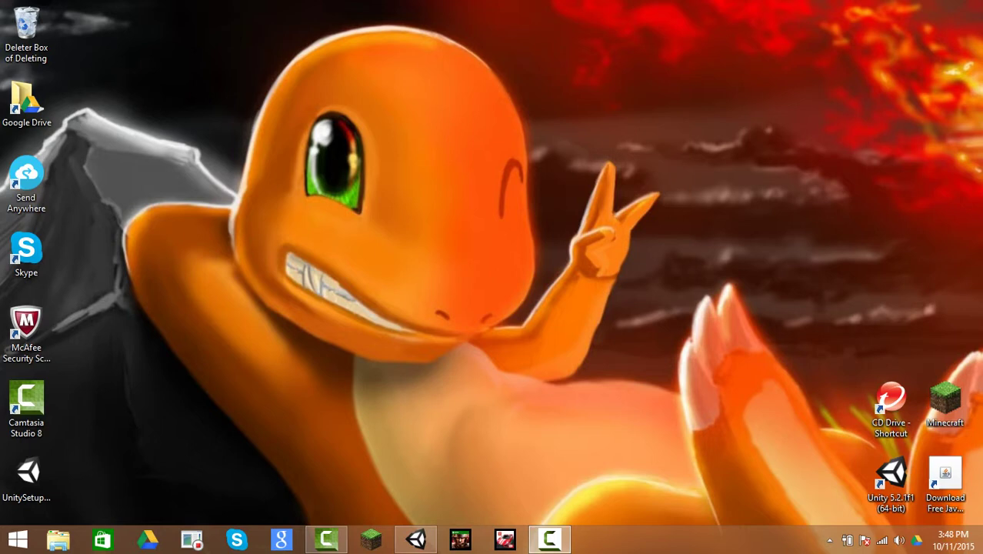
# - Launch Unity from the taskbar and load the untitled camera-only project
pyautogui.click(416, 539)
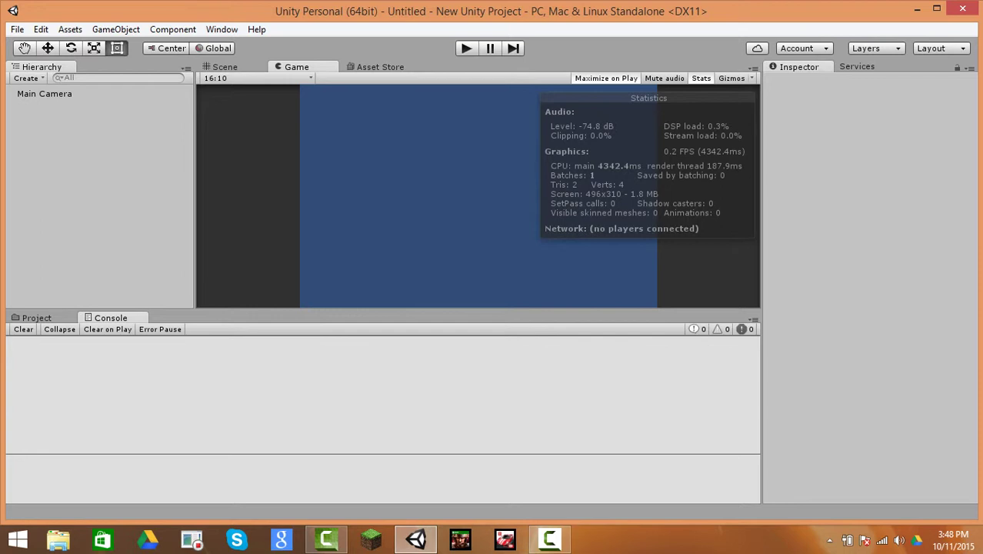
pyautogui.hotkey('ctrl', '1')
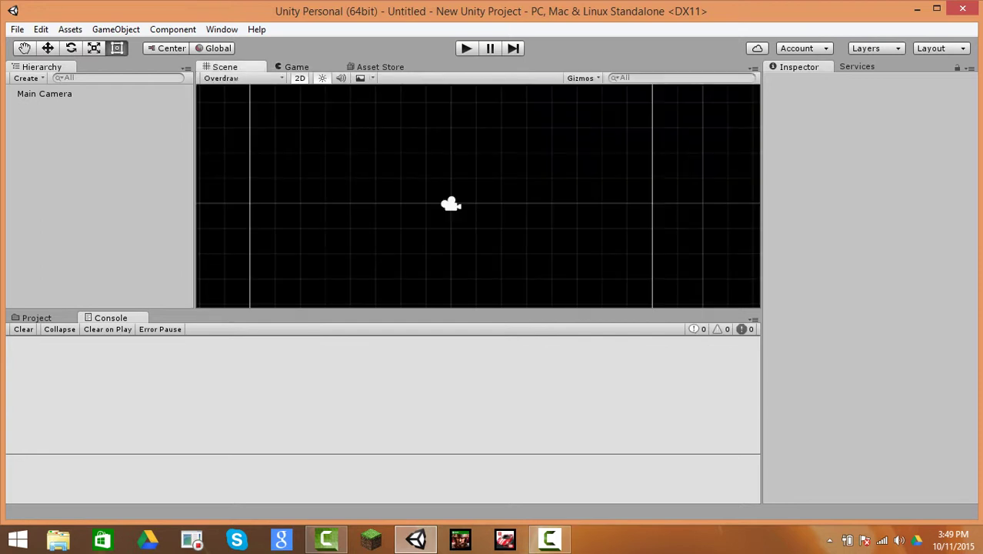
pyautogui.hotkey('ctrl', '9')
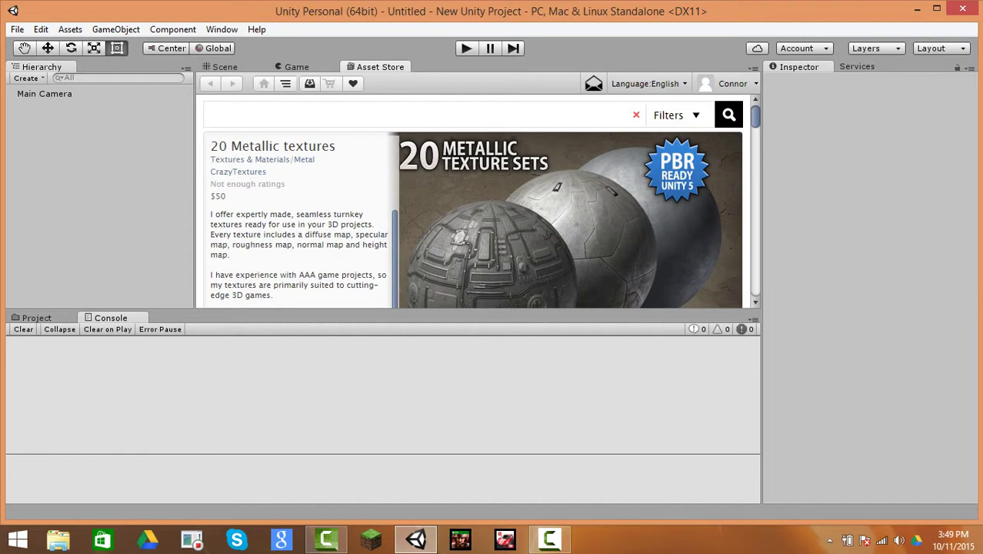
pyautogui.scroll(-5, 473, 200)
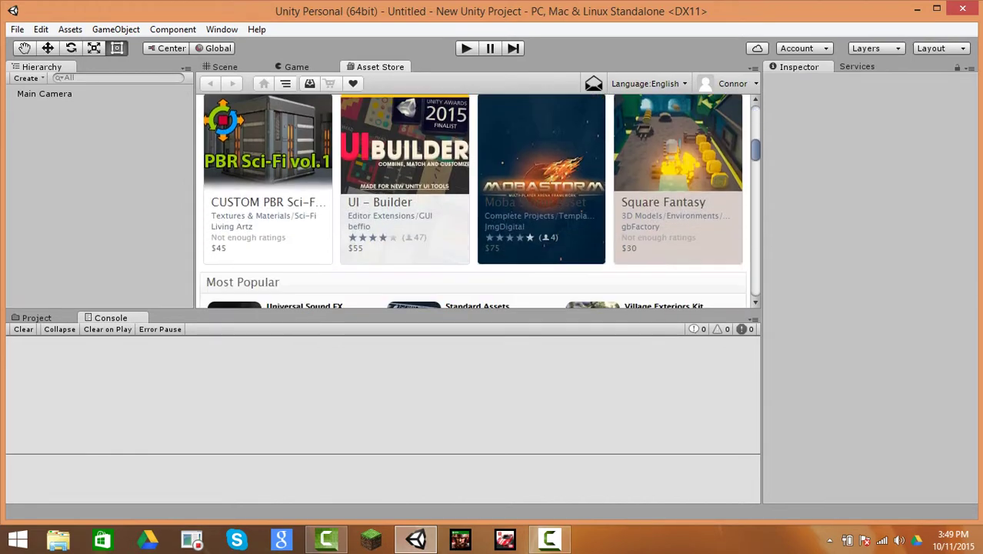
pyautogui.scroll(3, 473, 200)
pyautogui.scroll(-3, 473, 200)
pyautogui.scroll(-5, 473, 200)
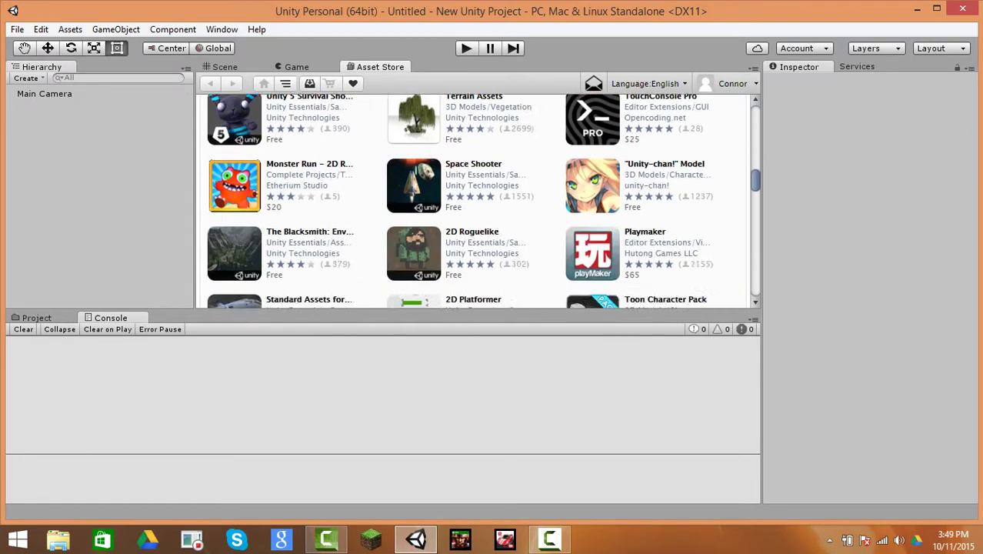
pyautogui.scroll(-3, 474, 201)
pyautogui.scroll(-1, 473, 200)
pyautogui.scroll(2, 473, 200)
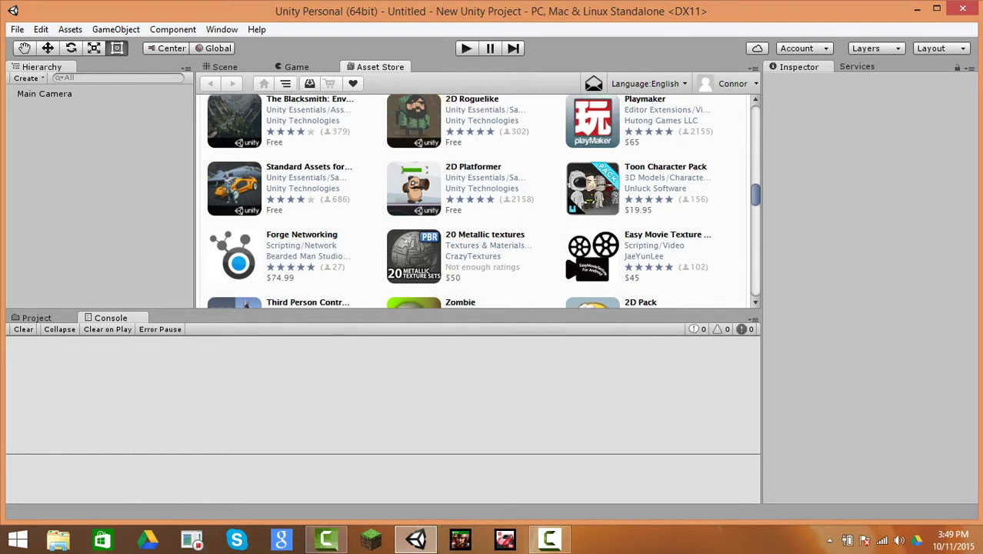
pyautogui.scroll(1, 473, 200)
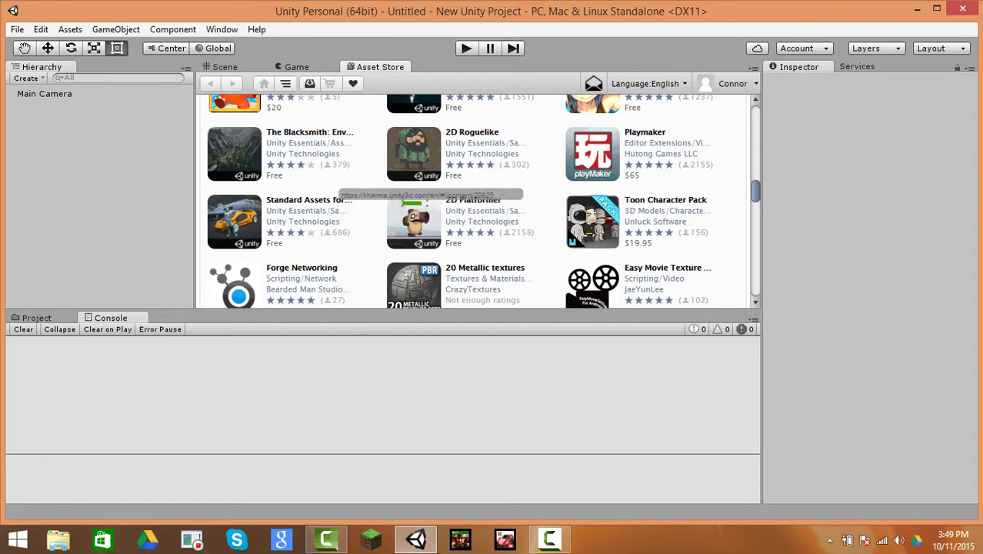
pyautogui.scroll(2, 477, 200)
pyautogui.scroll(-1, 477, 200)
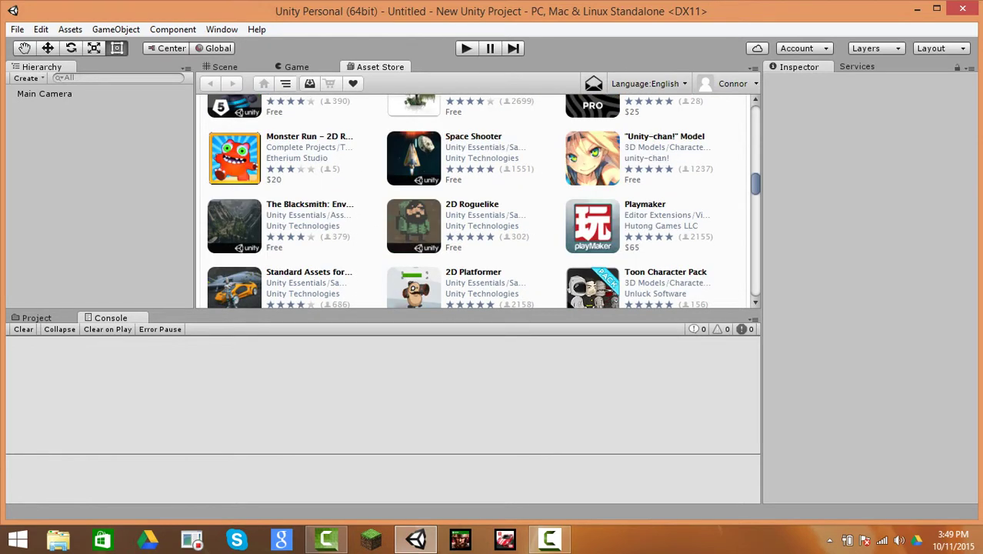
pyautogui.scroll(-1, 477, 200)
pyautogui.scroll(-2, 477, 200)
pyautogui.scroll(-1, 477, 200)
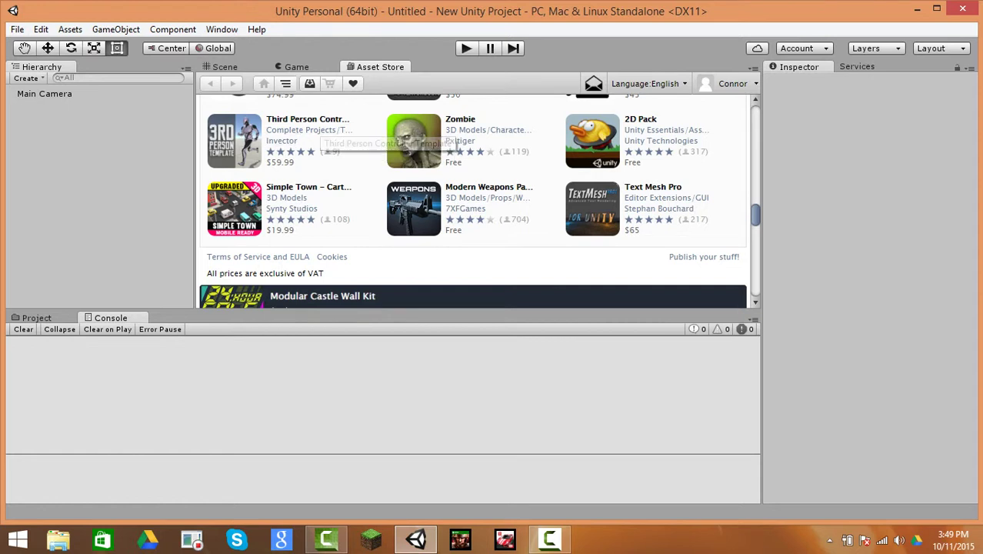
pyautogui.scroll(3, 473, 200)
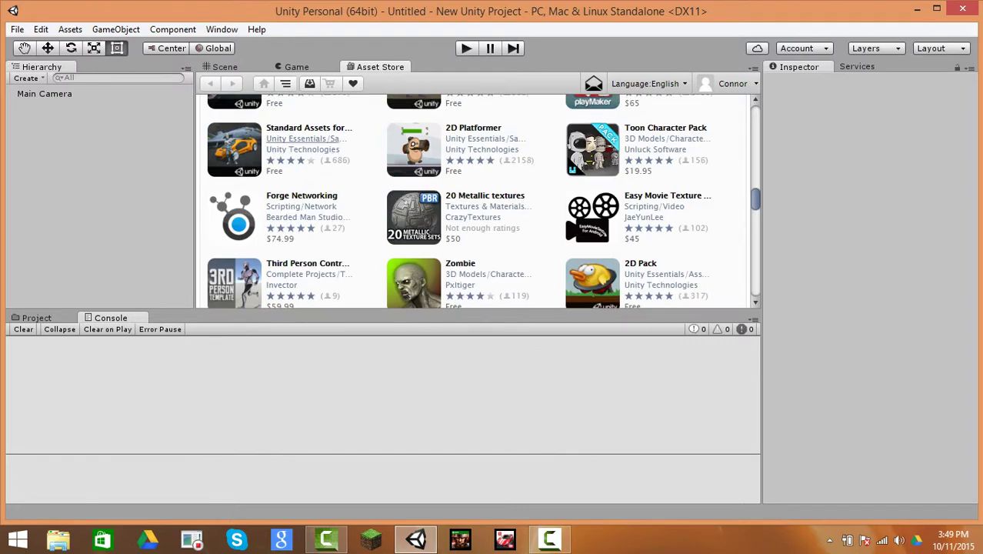
pyautogui.scroll(3, 473, 200)
pyautogui.scroll(2, 473, 200)
pyautogui.scroll(2, 473, 200)
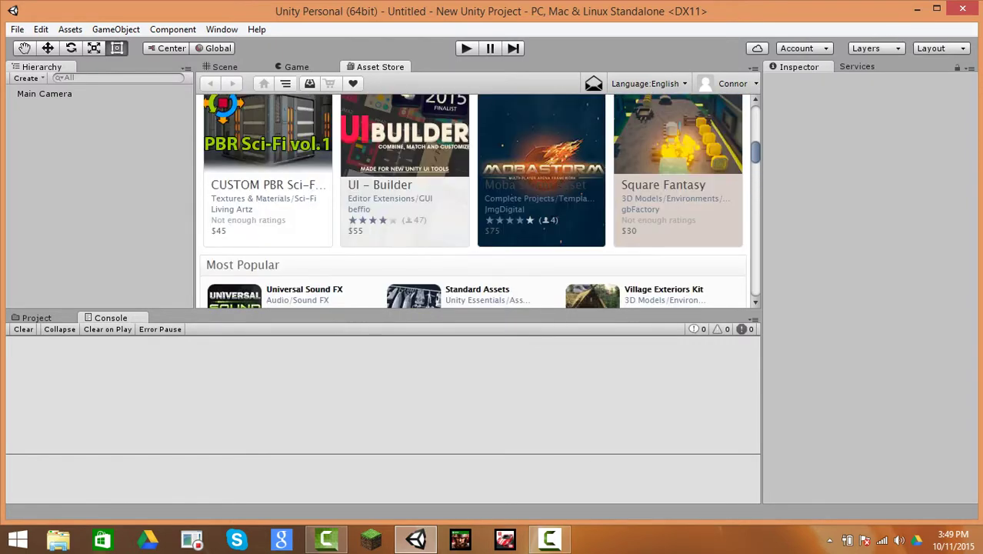
pyautogui.scroll(2, 473, 200)
pyautogui.scroll(3, 281, 154)
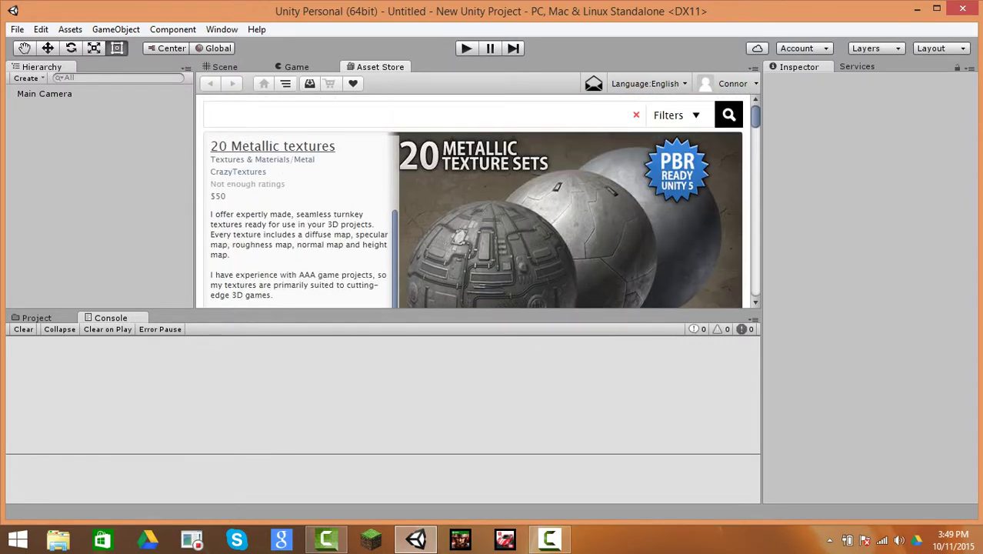
pyautogui.scroll(-1, 281, 153)
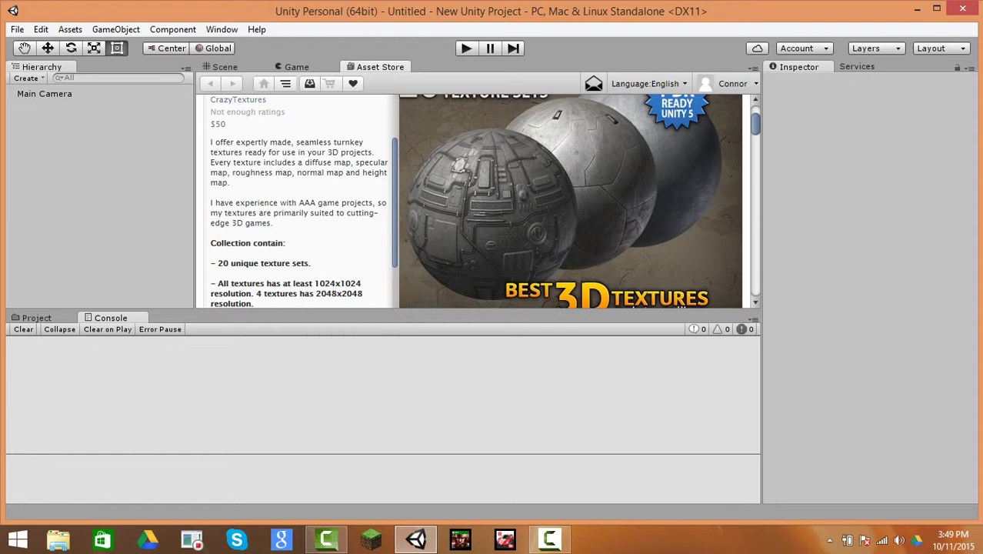
pyautogui.scroll(2, 473, 200)
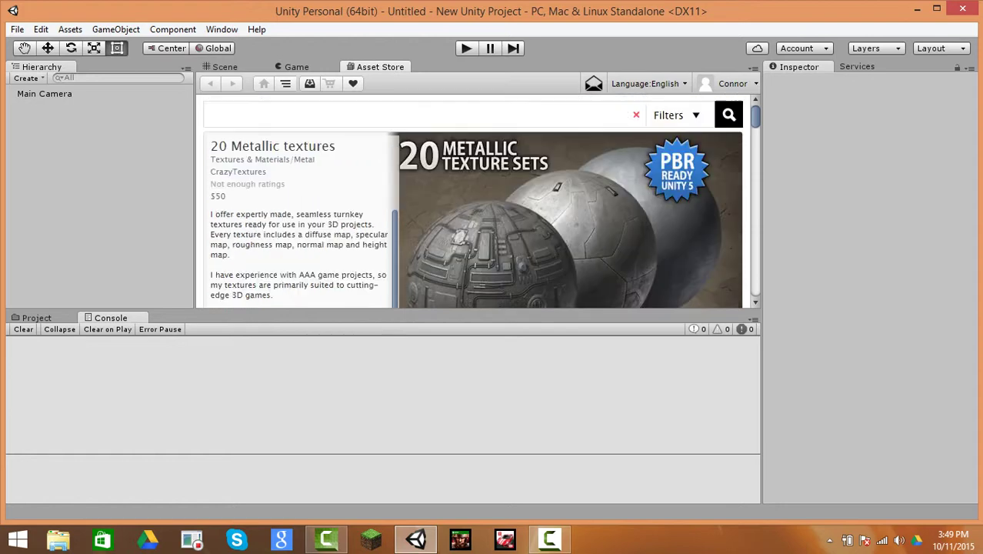
# - In the Game view, enable Mute Audio and Maximize on Play, and turn Stats off
pyautogui.hotkey('ctrl', '2')
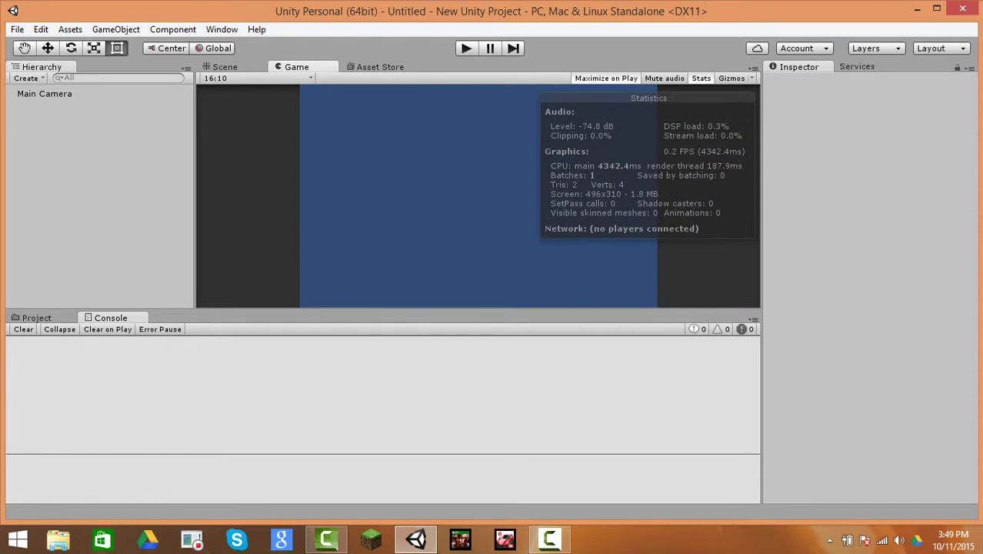
pyautogui.click(664, 77)
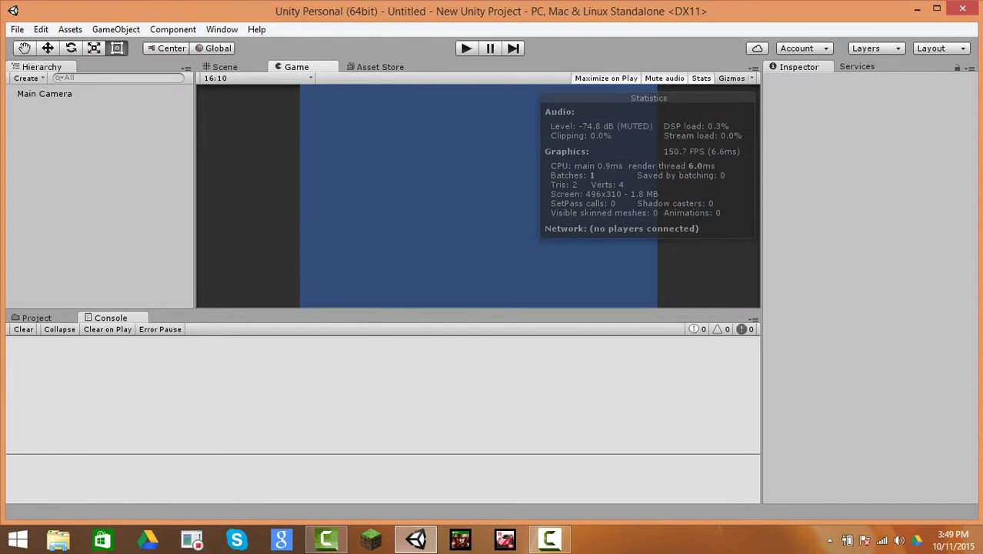
pyautogui.click(701, 78)
pyautogui.click(607, 77)
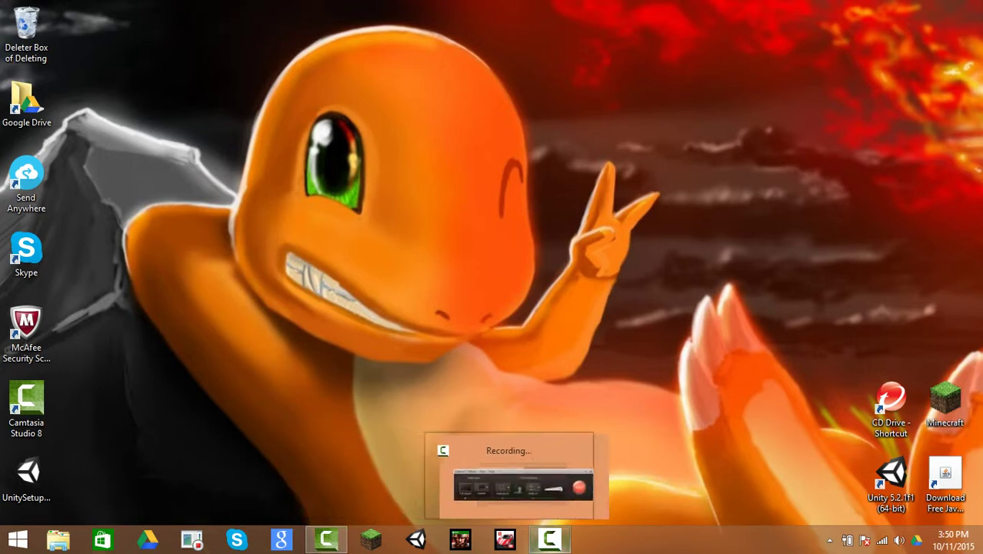
# - Restore the Camtasia Recorder window from the taskbar to show duration and audio level
pyautogui.click(550, 539)
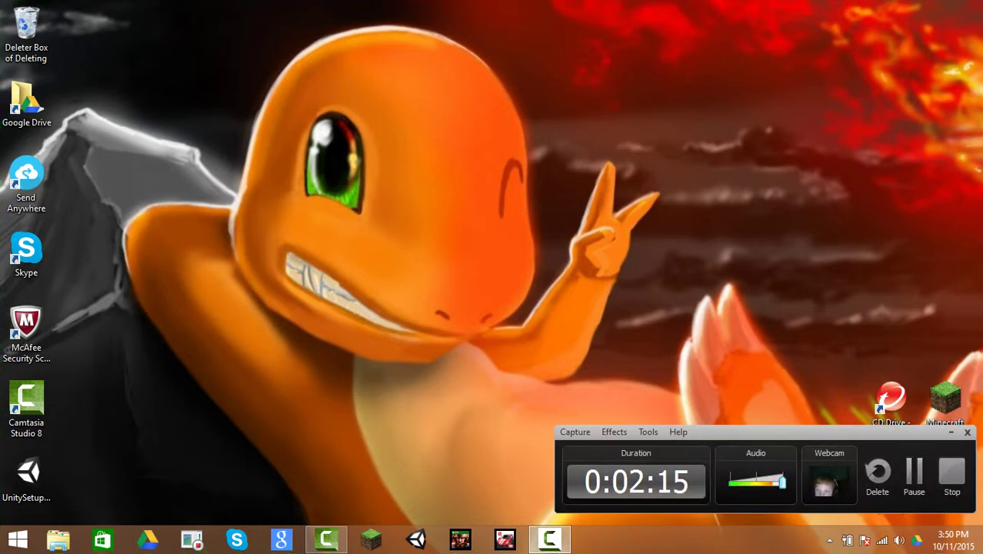